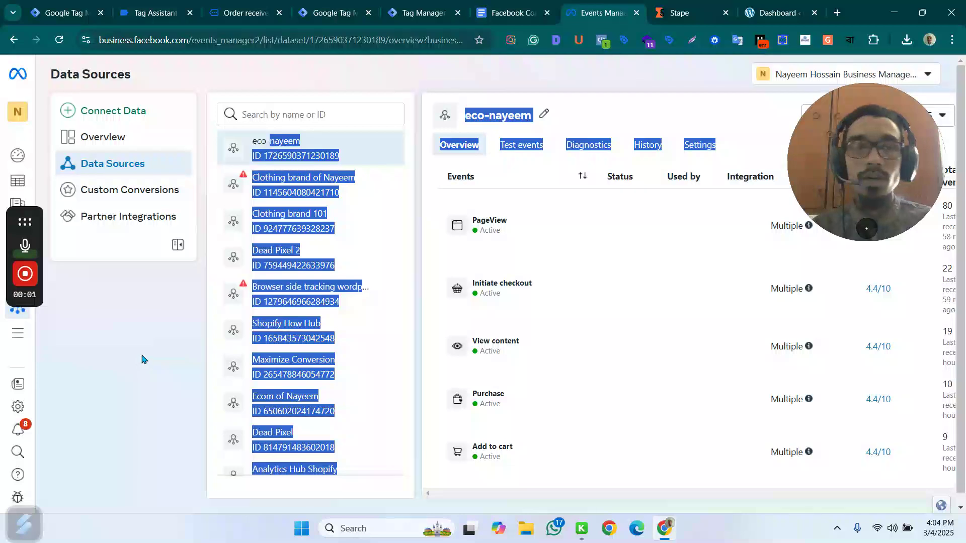
Switch to Tag Assistant and review the customer and user_data fields of the purchase event
click(142, 360)
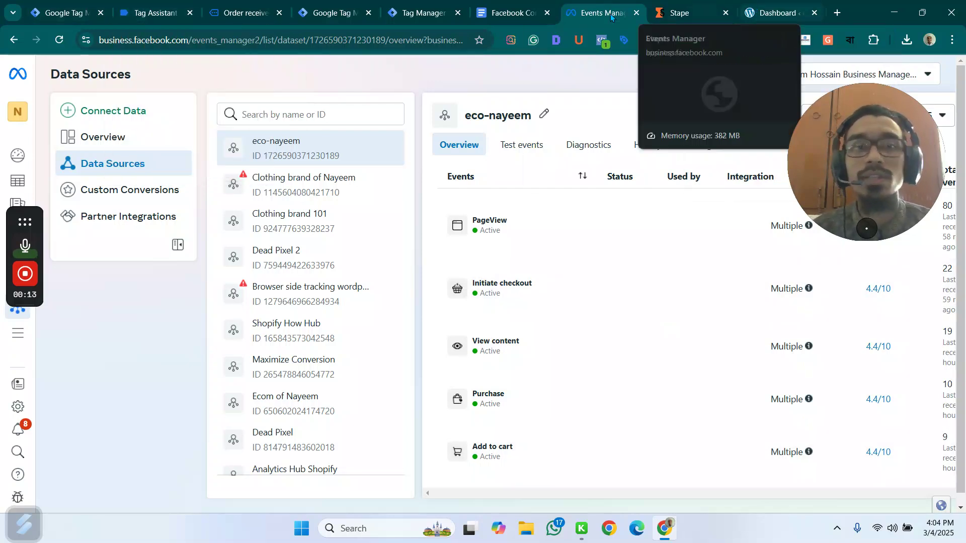
click(166, 9)
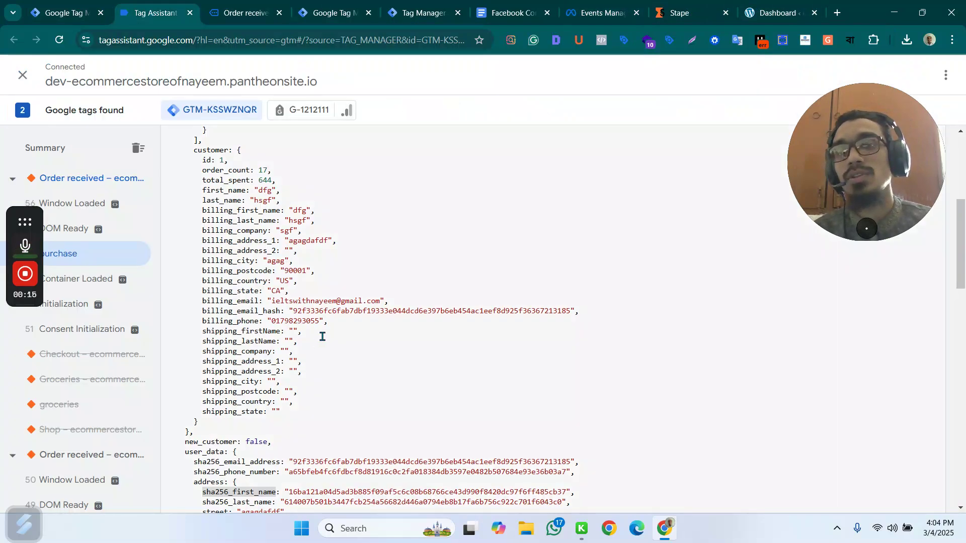
scroll(225, 336, down, 3)
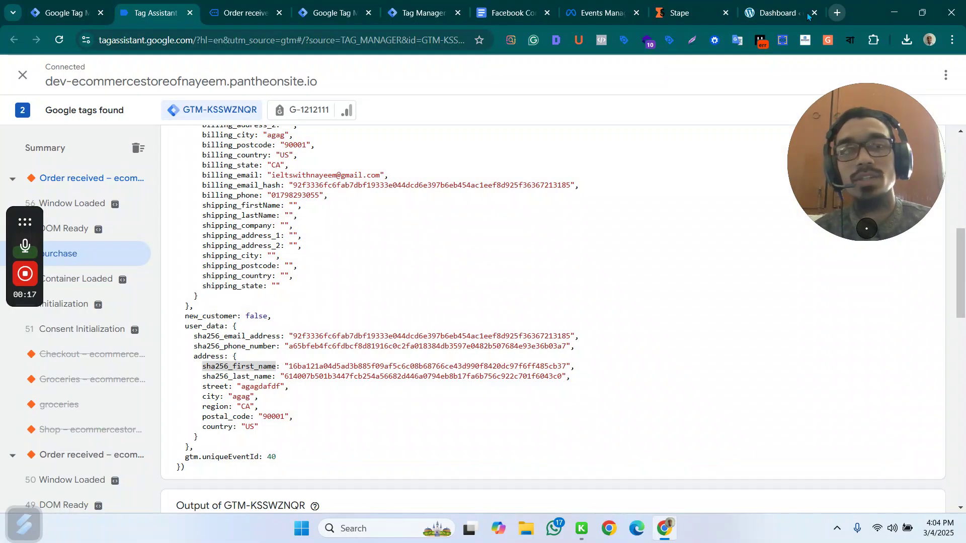
Open the GTM Kit Integrations page in the store's WordPress admin
click(775, 6)
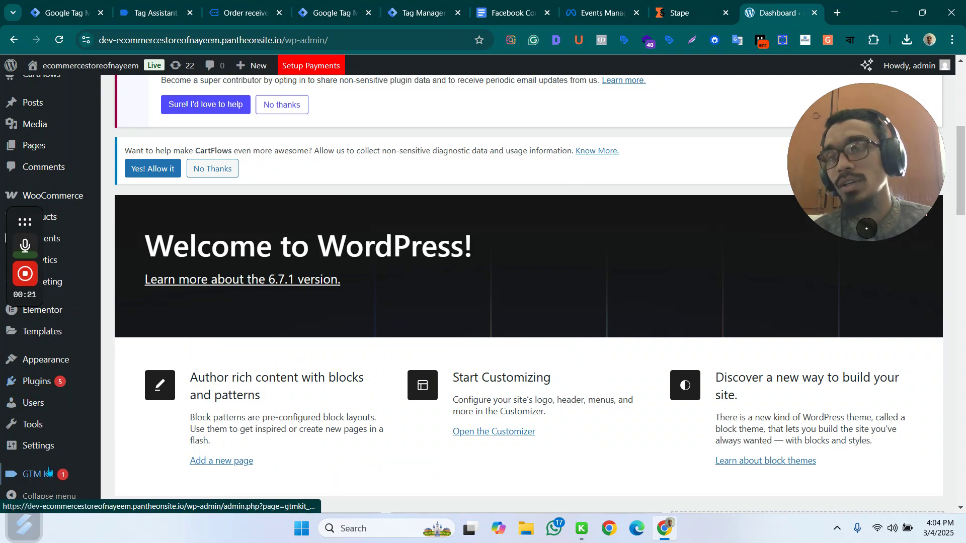
scroll(35, 417, down, 3)
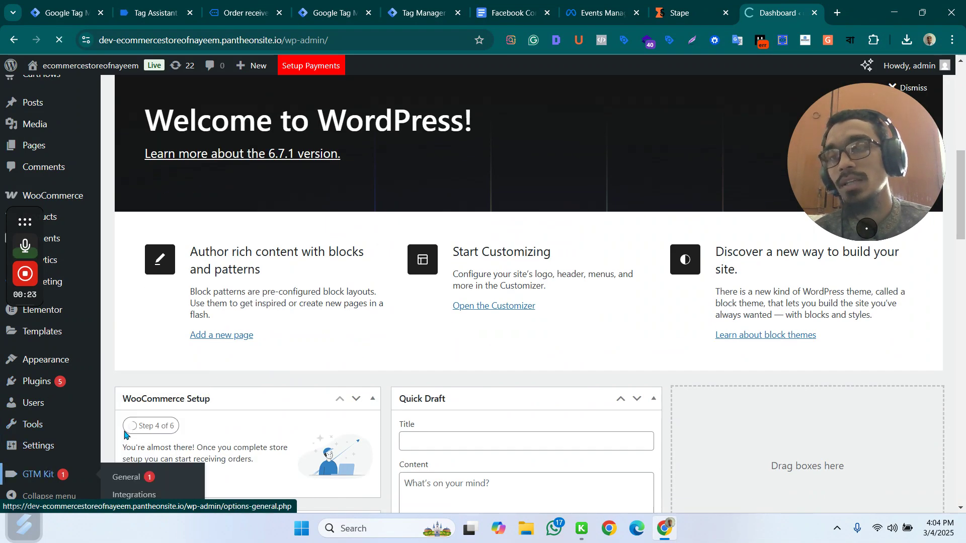
click(54, 476)
scroll(58, 480, down, 3)
scroll(294, 282, down, 3)
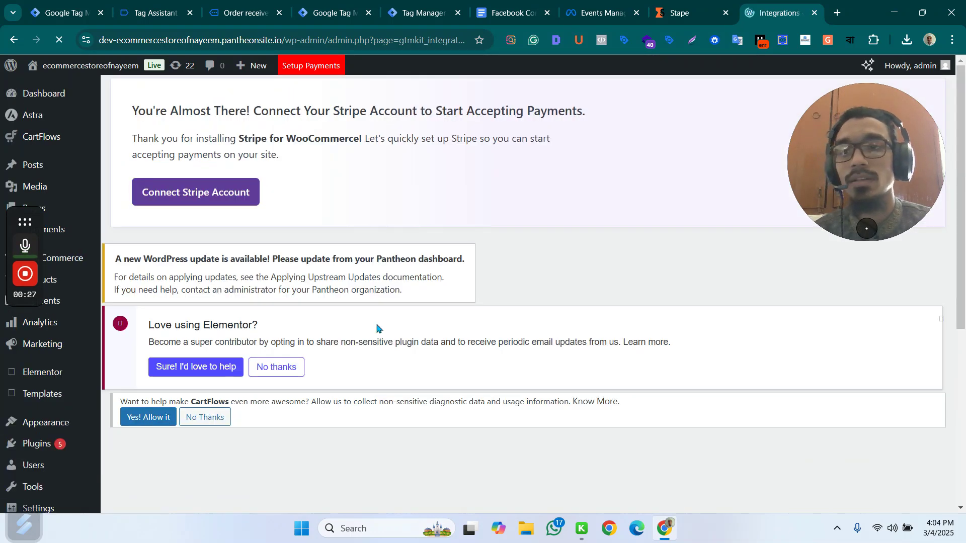
scroll(230, 381, down, 3)
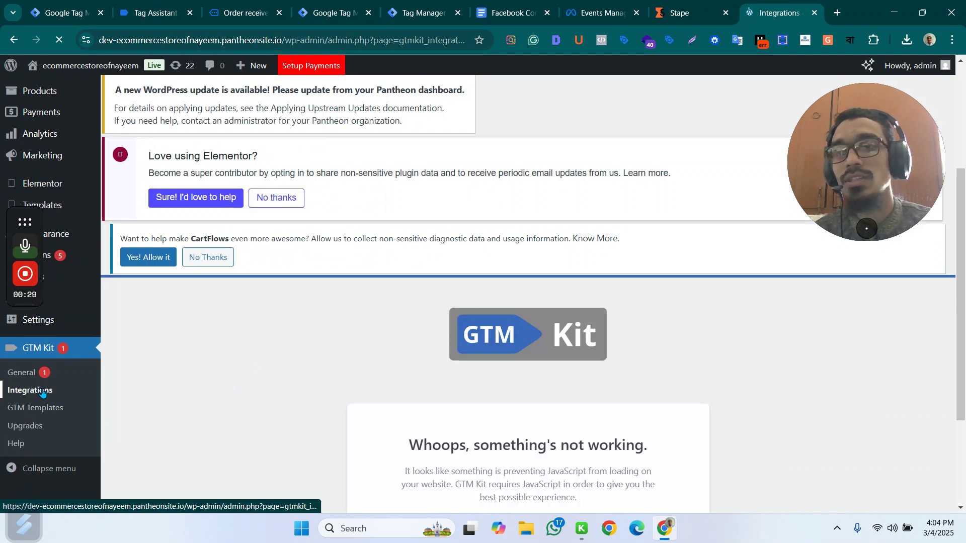
scroll(491, 346, down, 3)
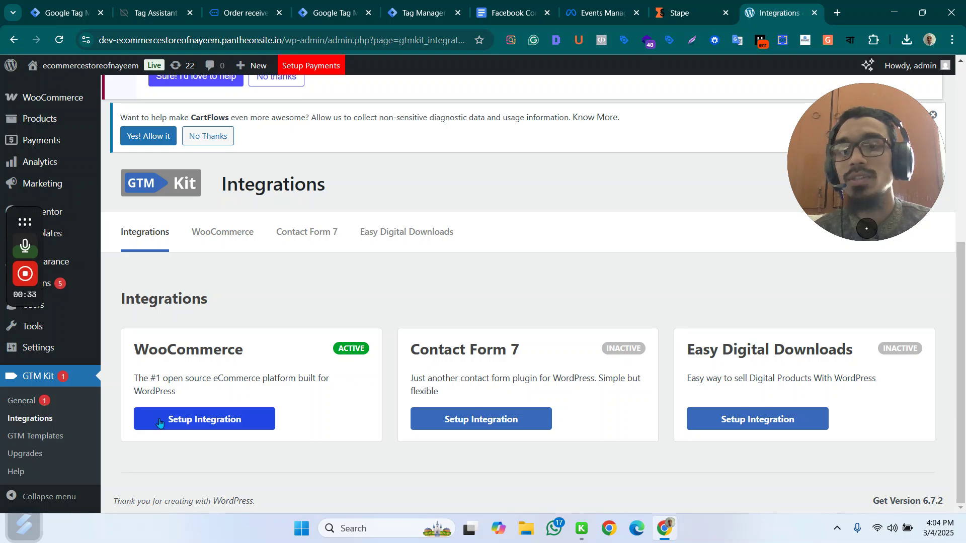
Open the WooCommerce integration setup and check the Include customer data option under User Data
click(215, 419)
scroll(372, 397, down, 10)
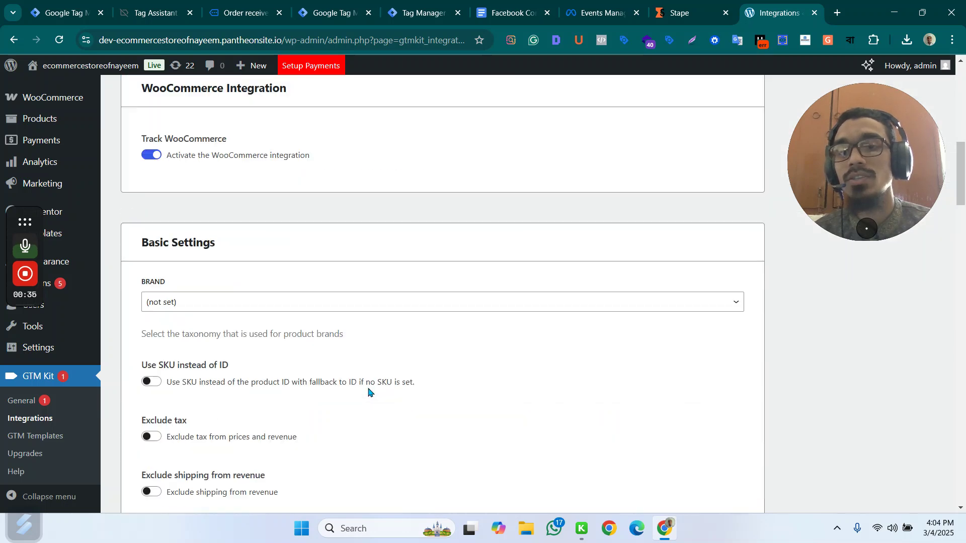
scroll(285, 402, down, 1)
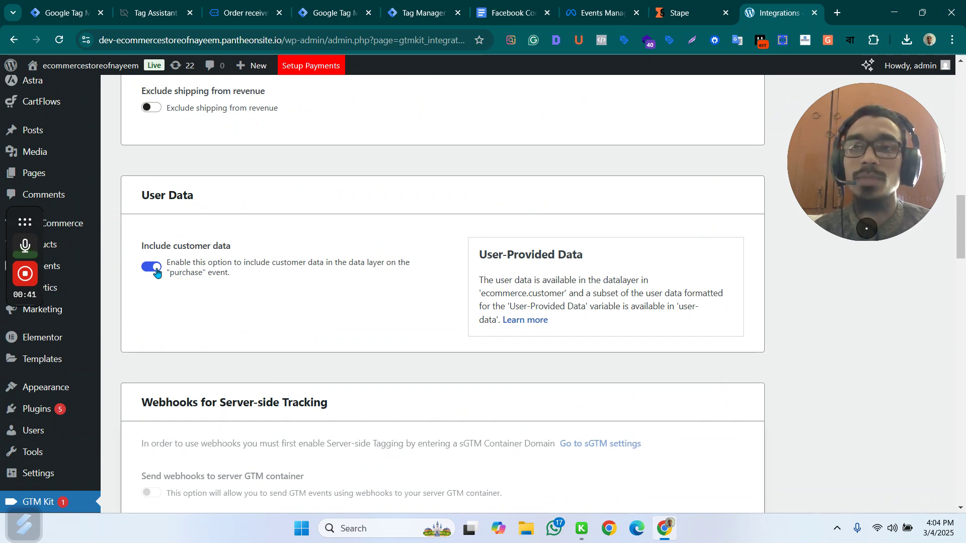
Revisit the purchase event data in Tag Assistant, then open the Fb - web - Purchase tag in Tag Manager
click(134, 10)
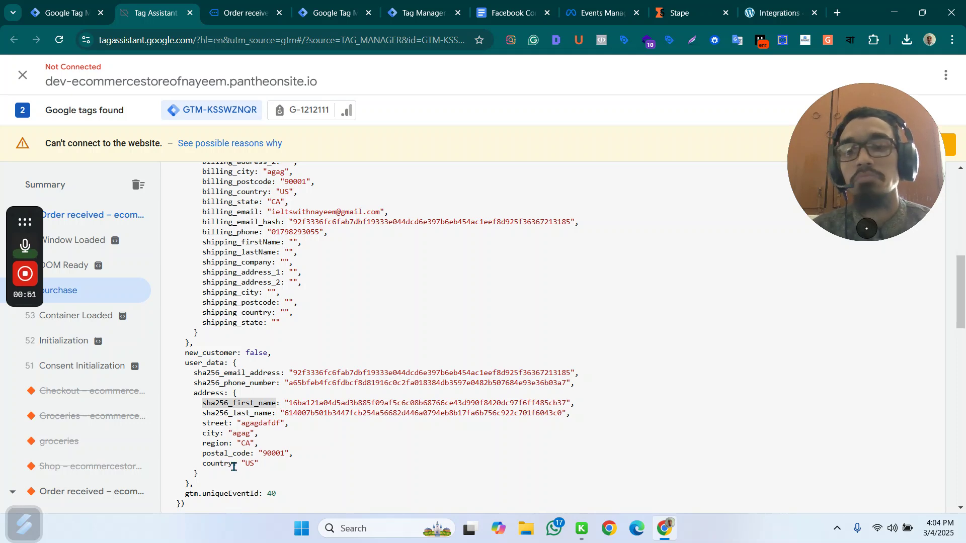
click(51, 15)
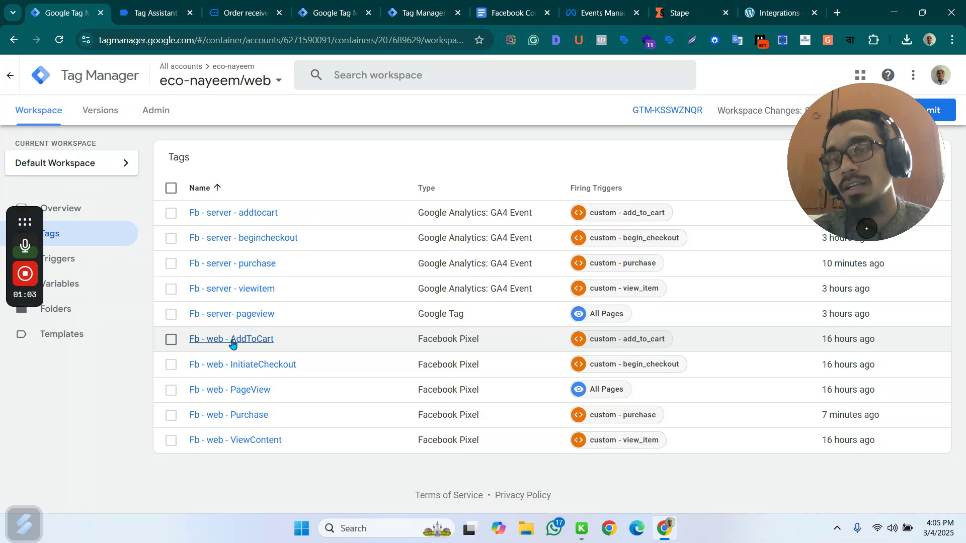
click(247, 414)
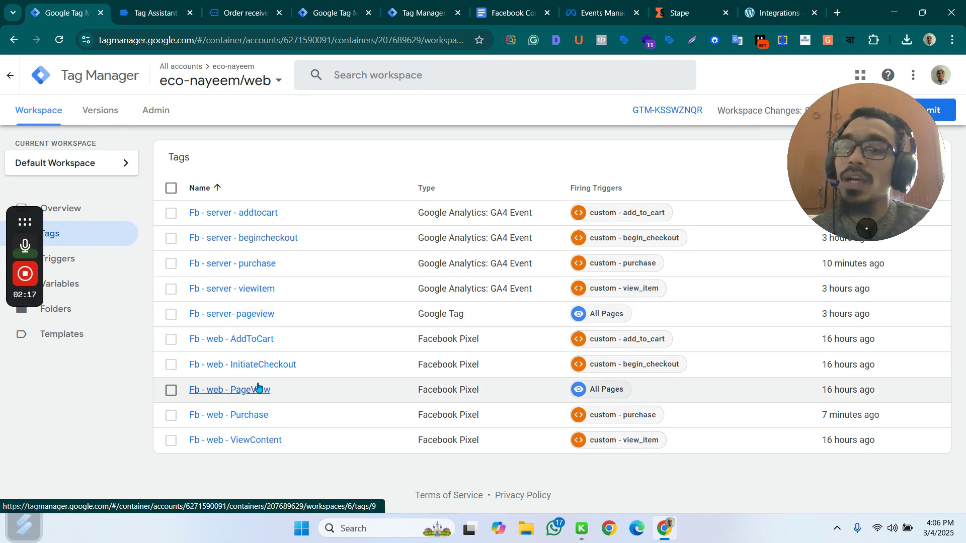
click(254, 415)
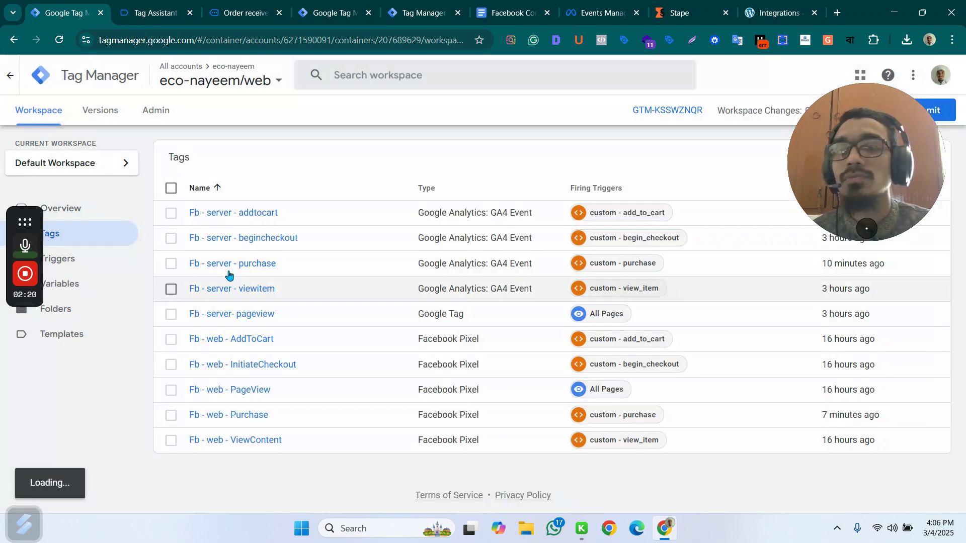
Open the Fb - server - purchase tag and review its event parameters from event_id to user_data.address.postal_code
click(255, 263)
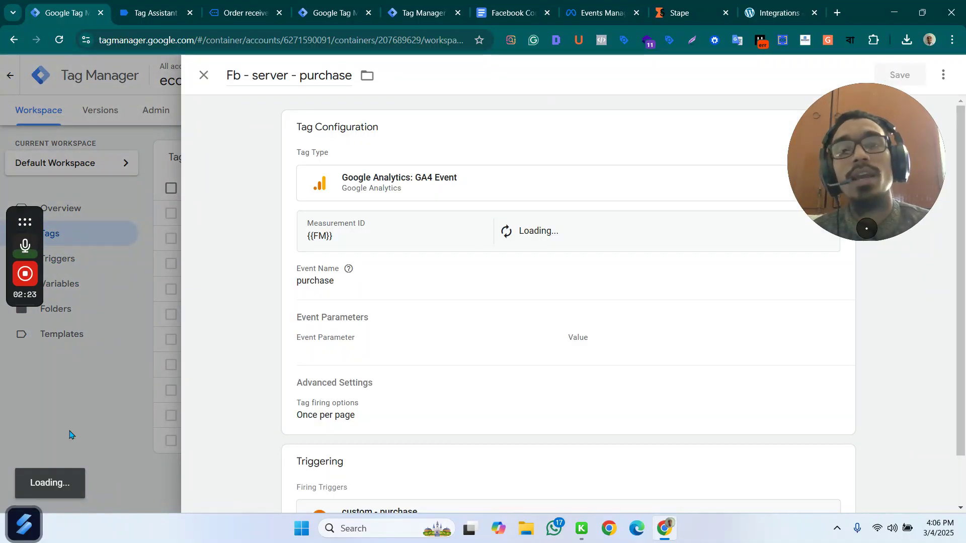
scroll(511, 345, down, 10)
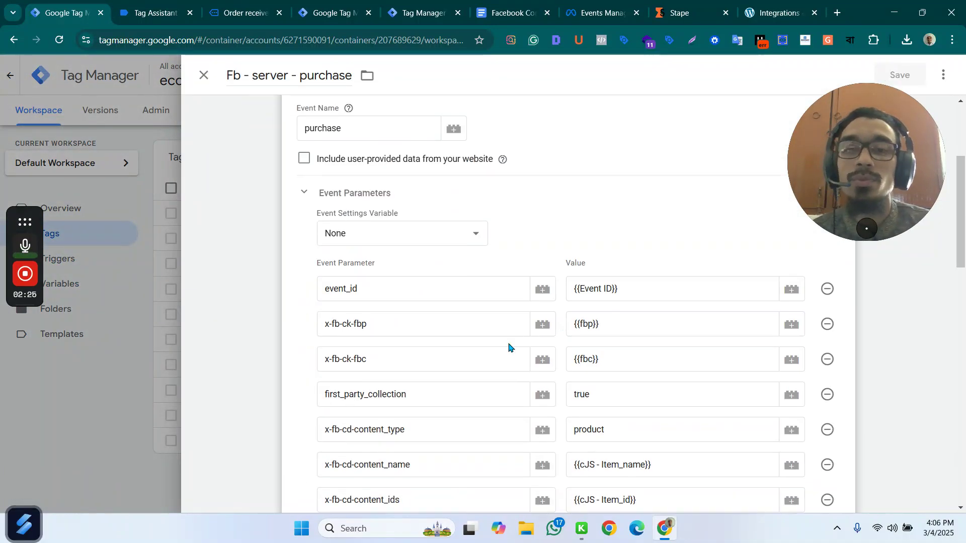
scroll(527, 314, down, 1)
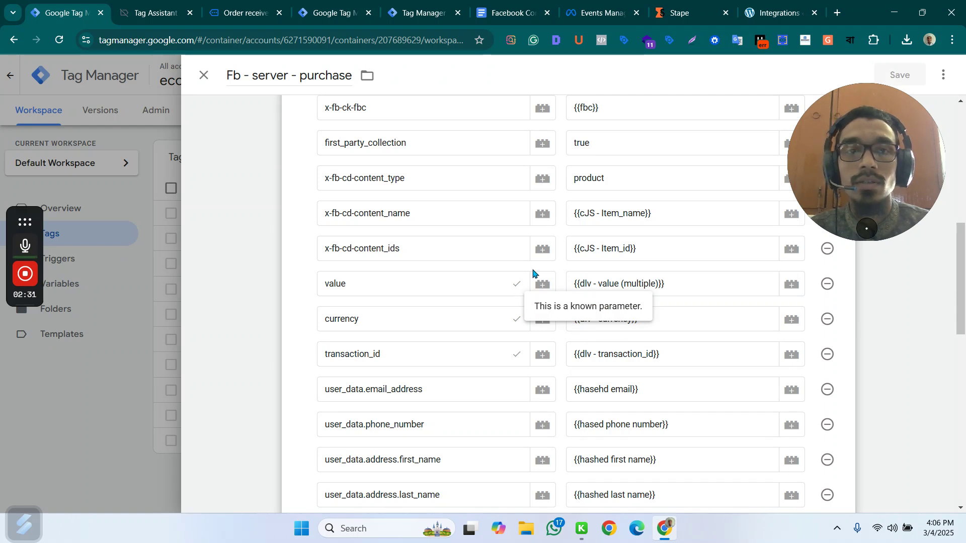
scroll(521, 286, up, 1)
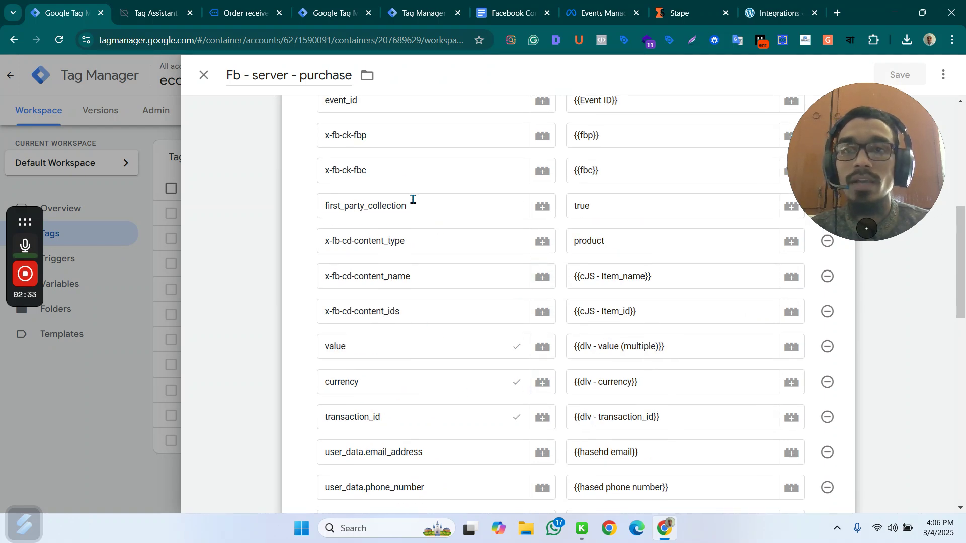
scroll(412, 198, up, 2)
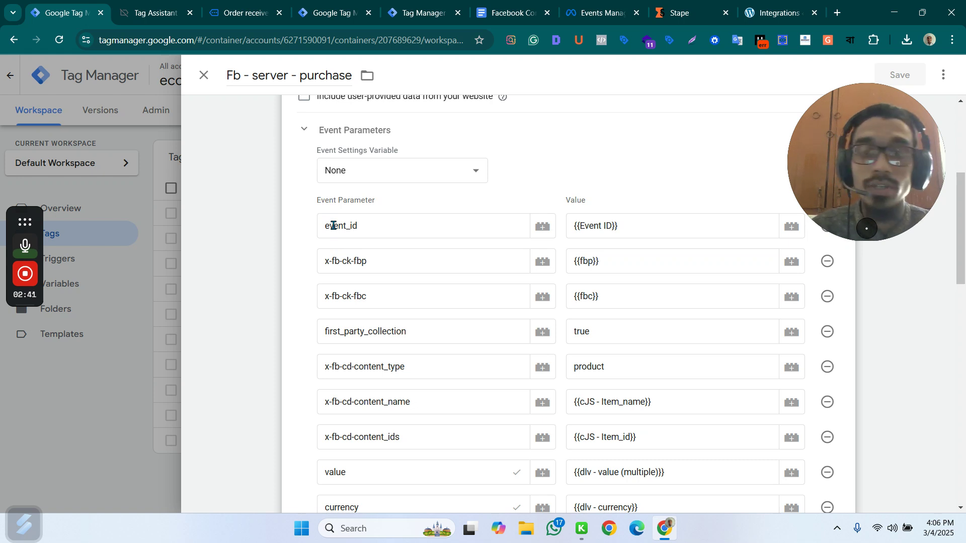
scroll(314, 207, down, 1)
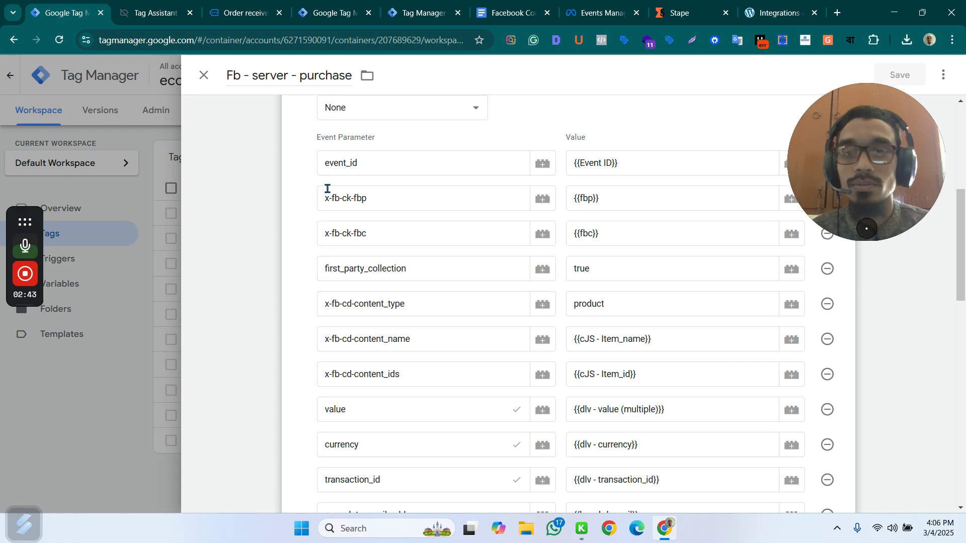
scroll(518, 450, down, 2)
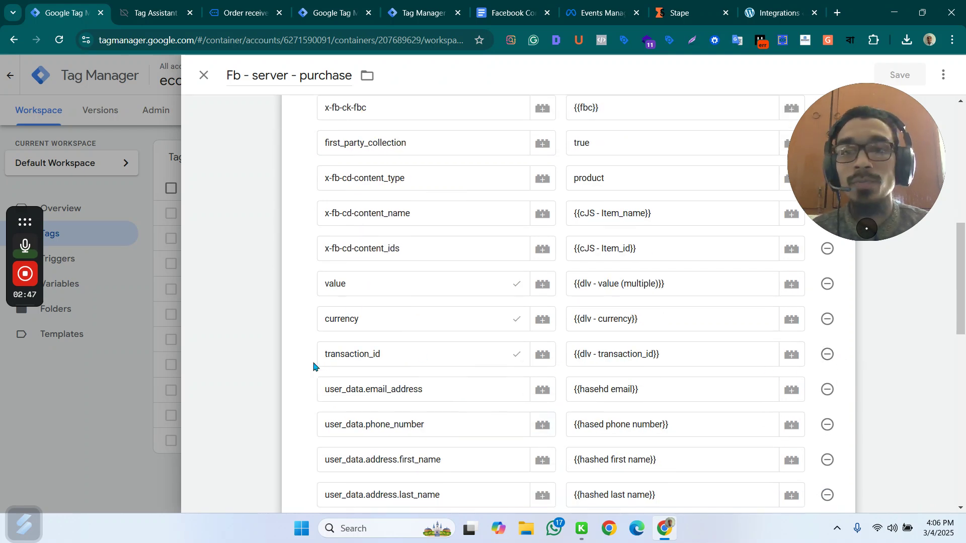
scroll(399, 324, up, 3)
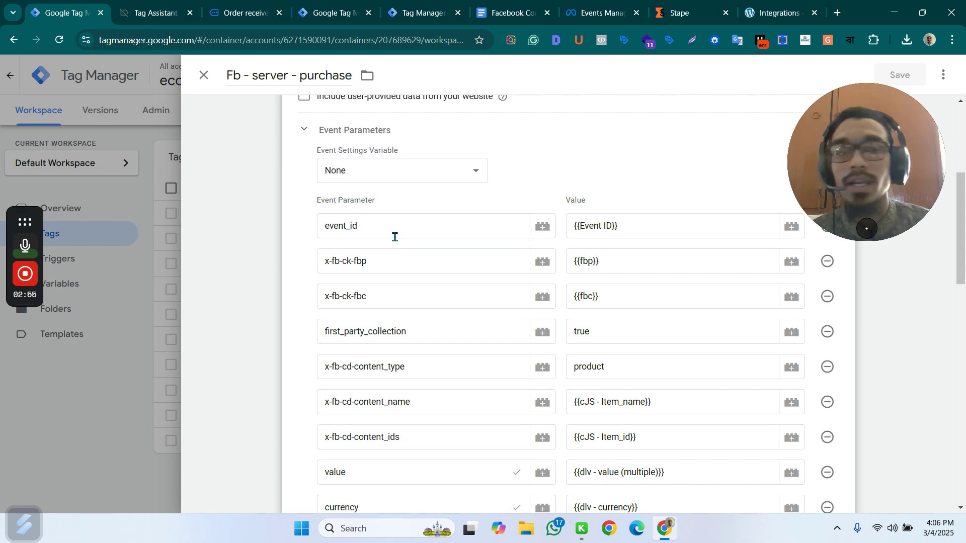
scroll(478, 270, down, 5)
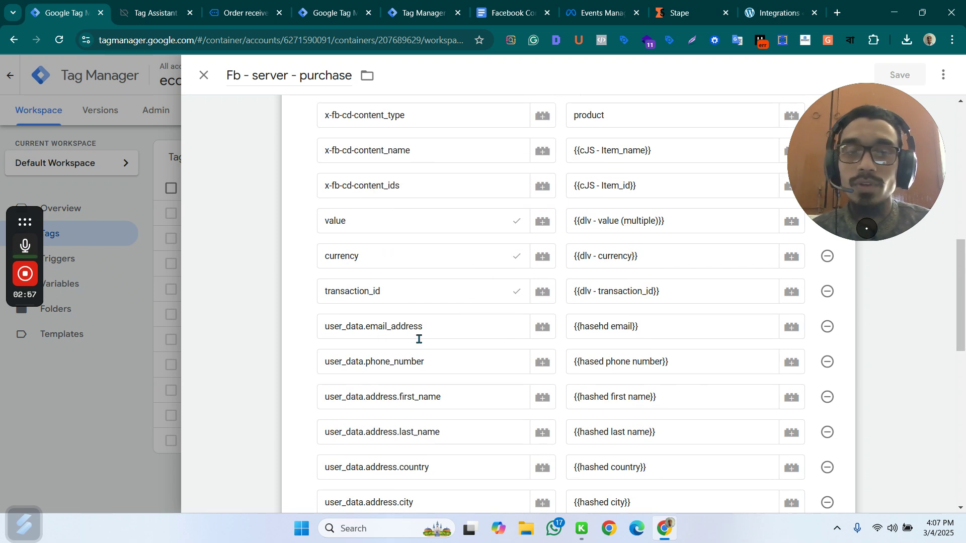
scroll(498, 334, down, 1)
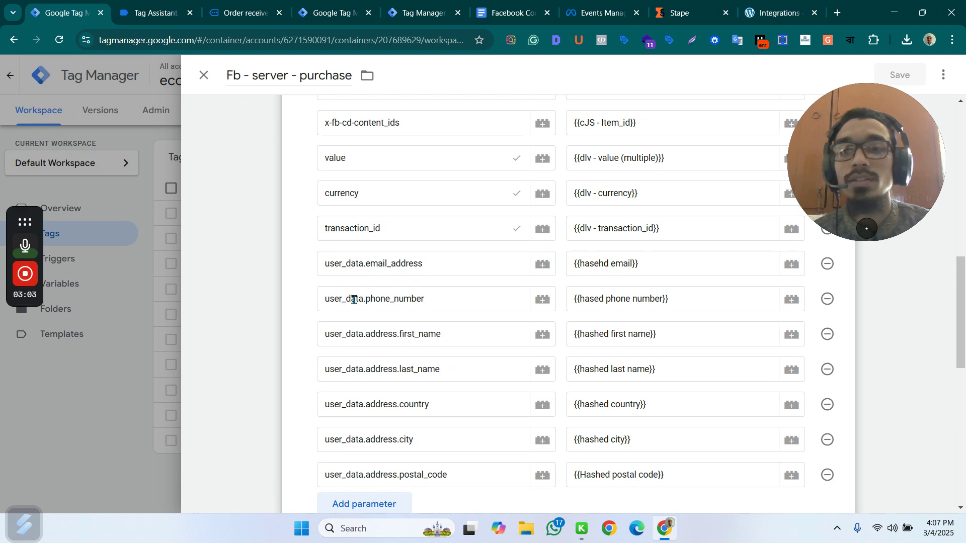
Inspect the user_data.email_address parameter and open the variable chooser for its value
click(419, 302)
click(436, 269)
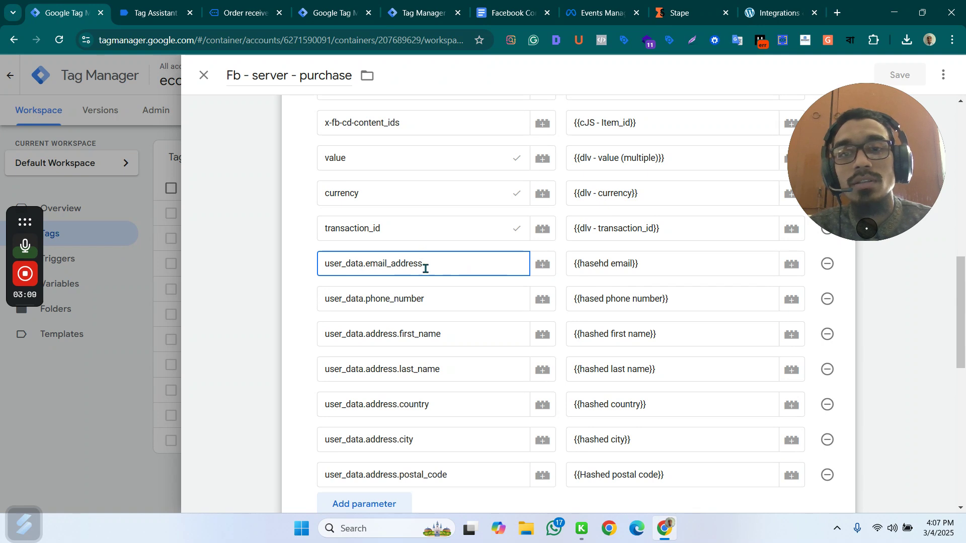
click(673, 264)
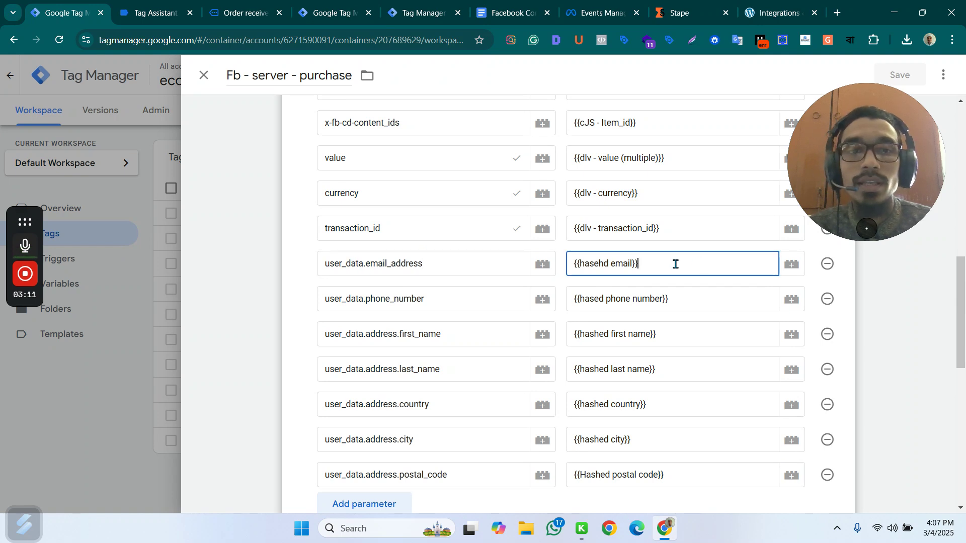
click(792, 266)
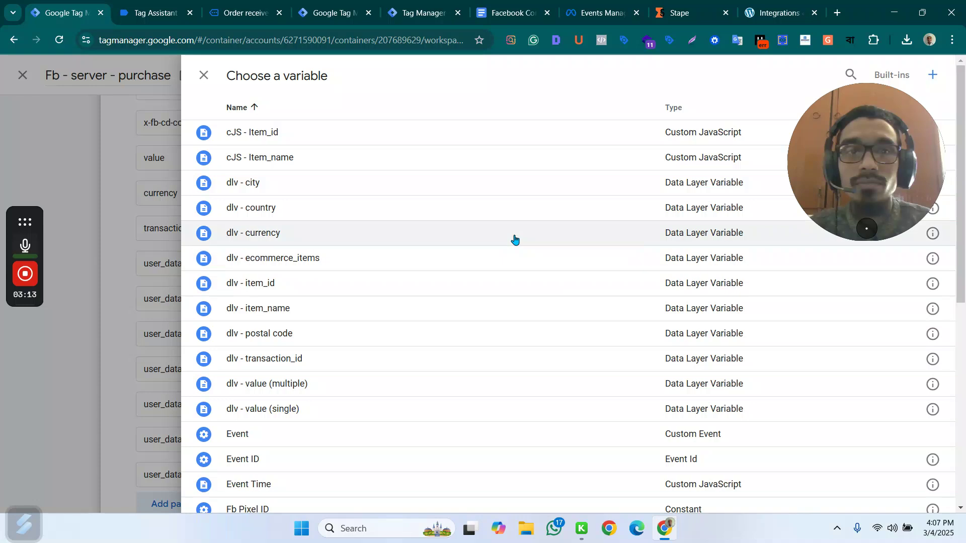
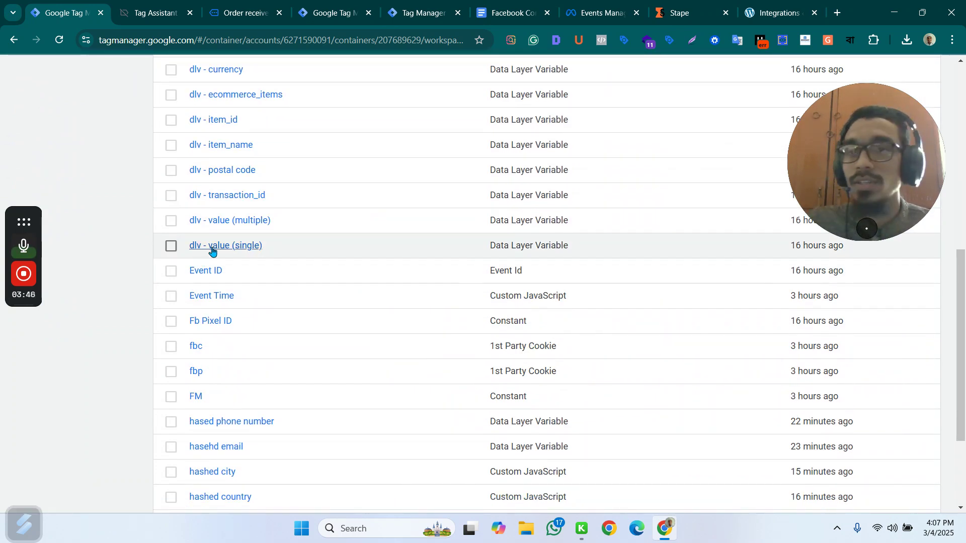
Open the hasehd email variable and compare its data layer name with sha256_email_address under user_data in Tag Assistant
scroll(262, 271, down, 3)
click(226, 300)
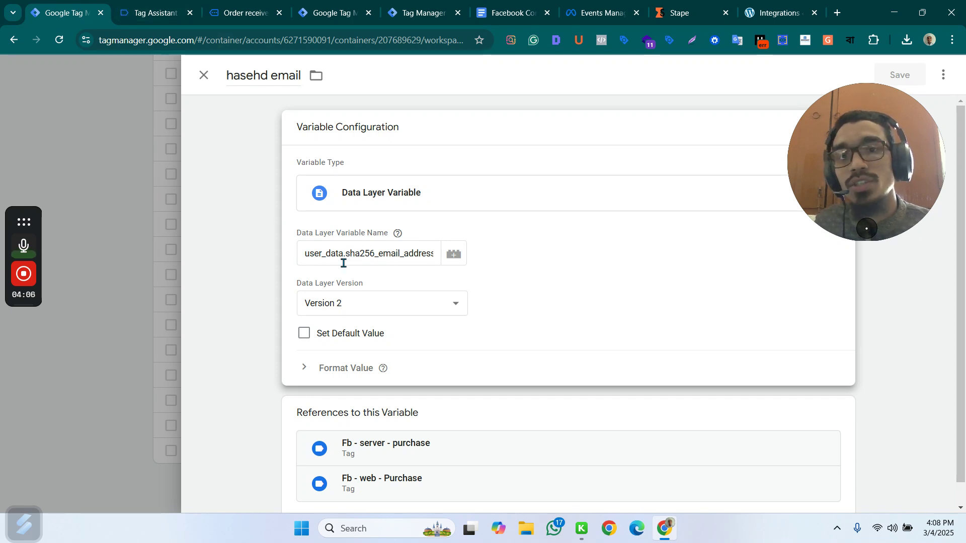
key(ctrl+Tab)
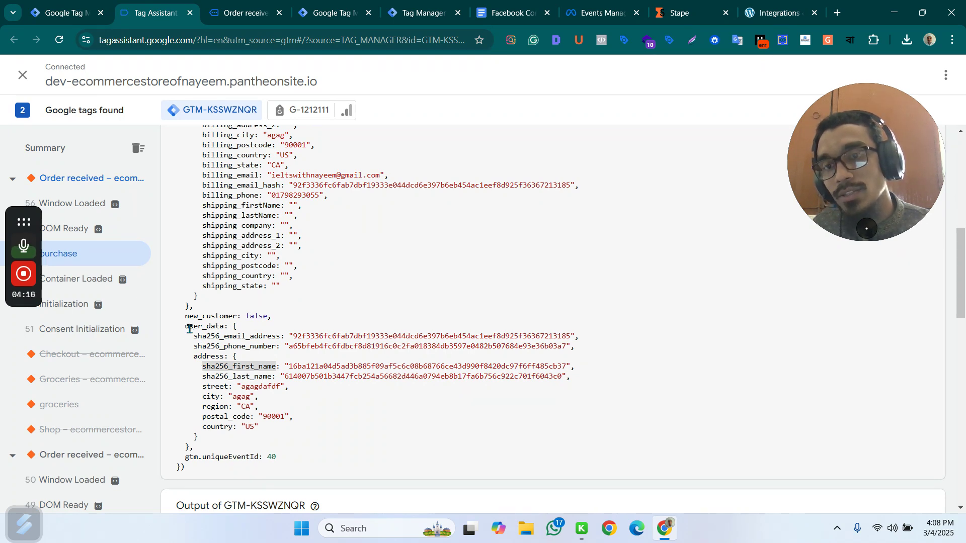
click(235, 327)
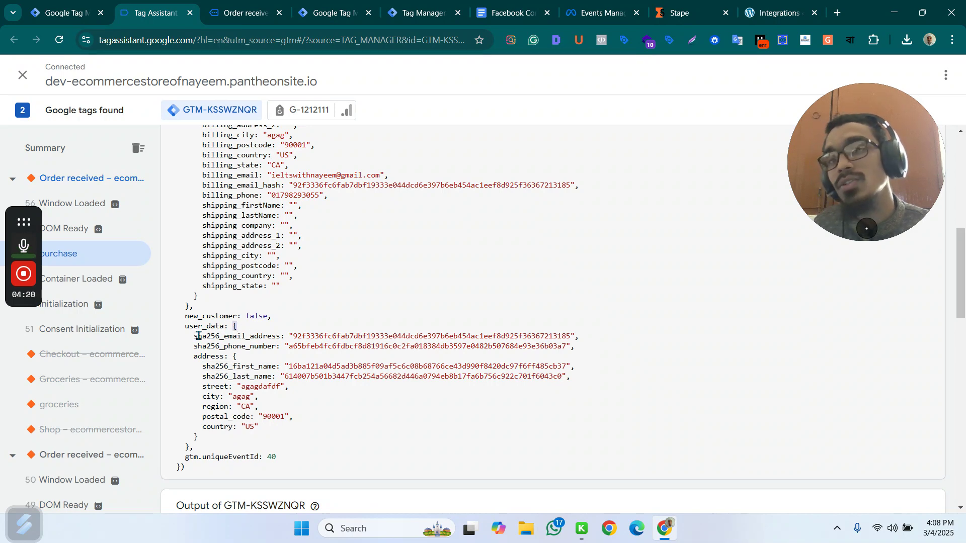
drag(193, 337, 571, 335)
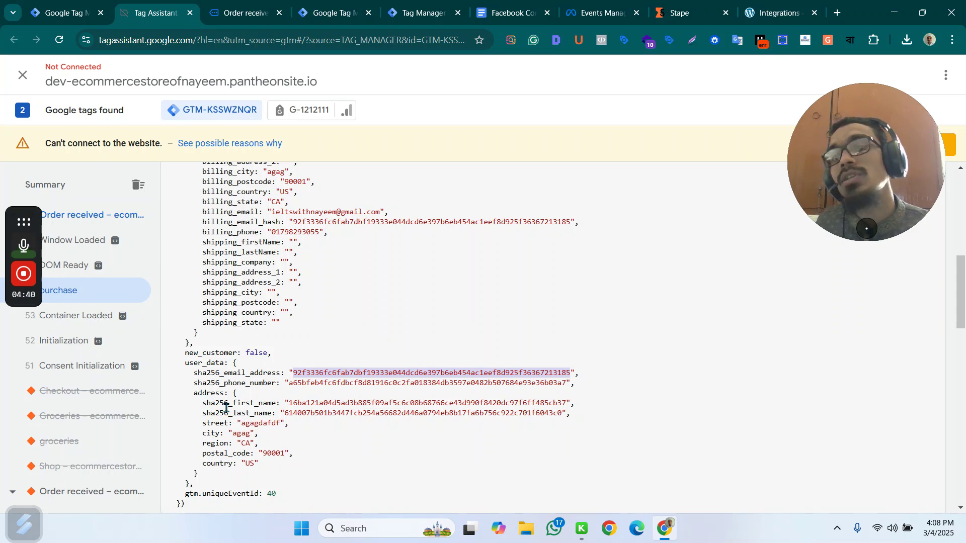
Highlight sha256_first_name in the address data, check the hashed variables in Tag Manager, and return to Tag Assistant
drag(203, 404, 279, 403)
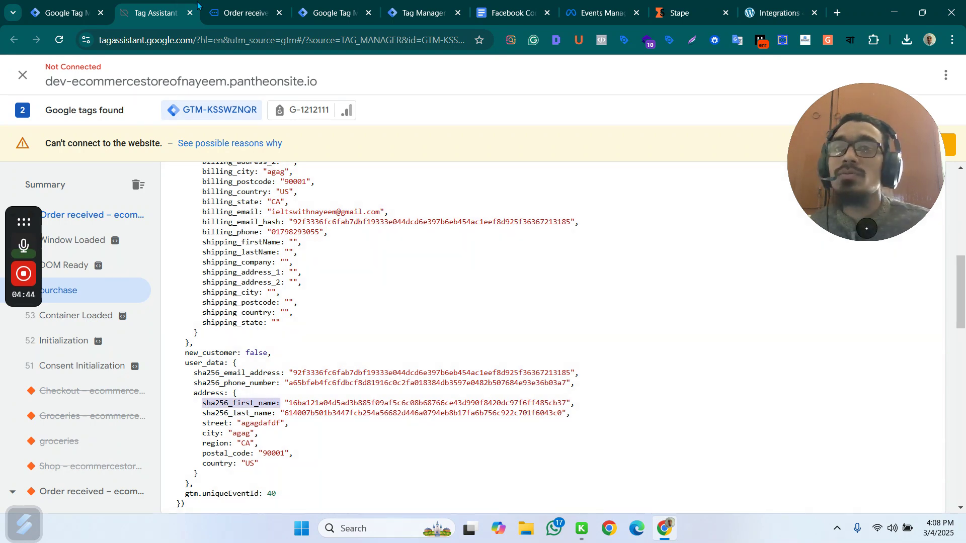
click(63, 6)
click(149, 182)
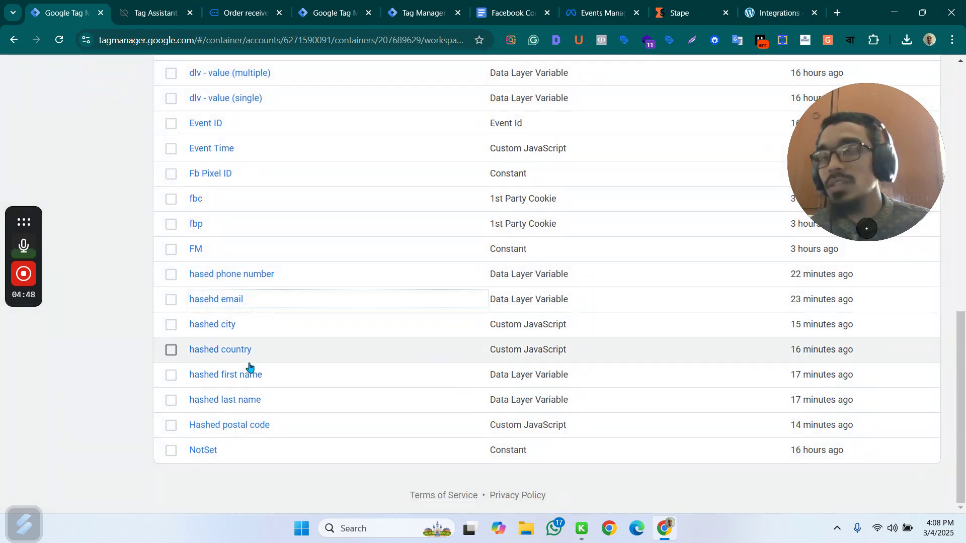
click(148, 11)
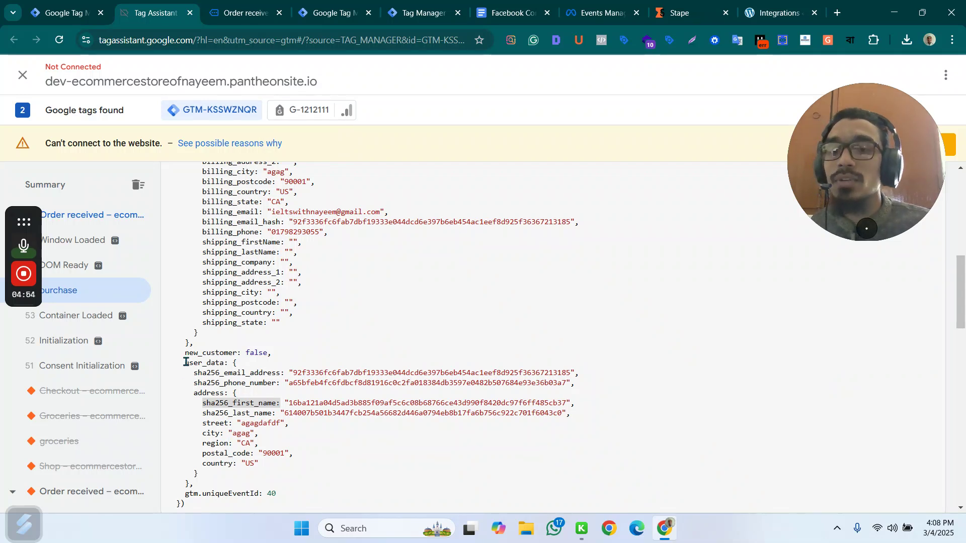
Highlight user_data in the purchase event's data layer, then review the SHA256 with Google Tag Manager script in the Google Docs document
drag(186, 362, 223, 368)
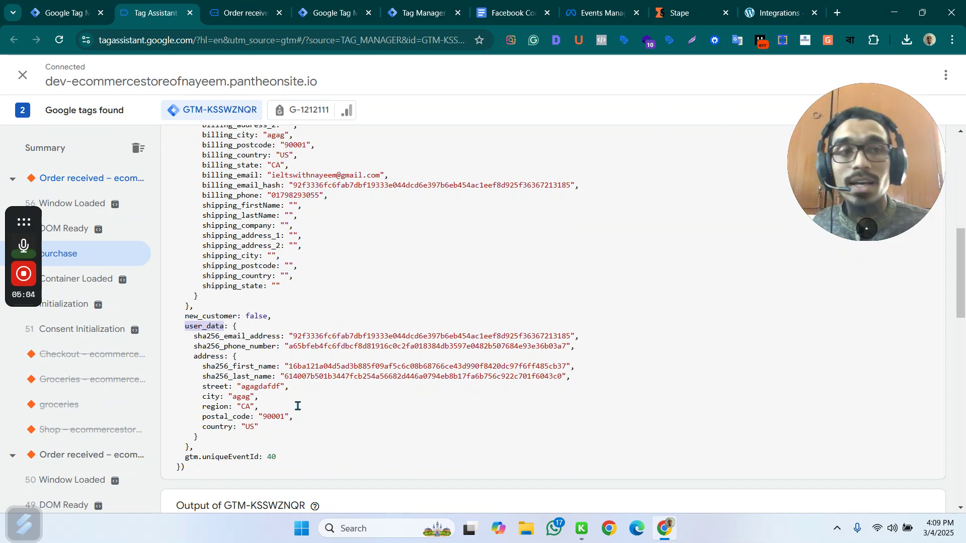
click(75, 12)
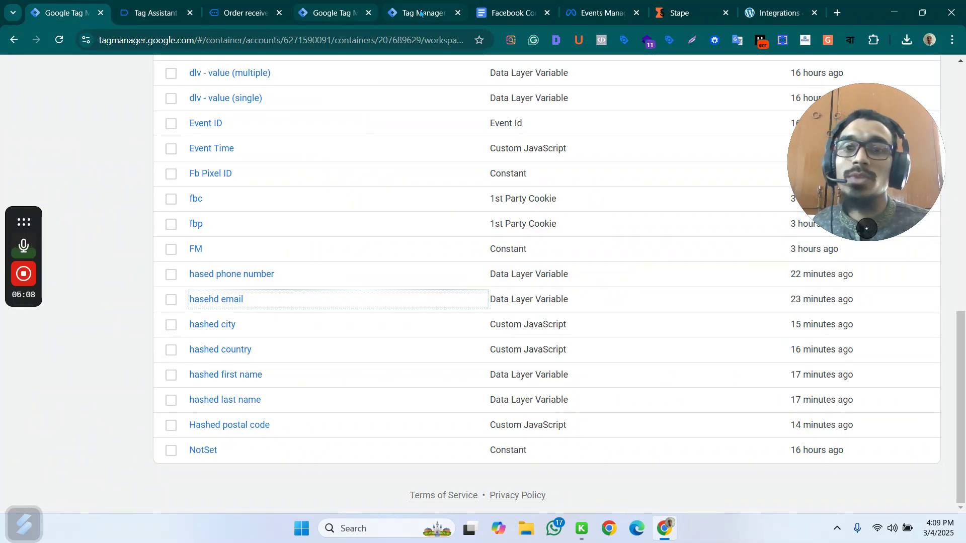
click(502, 11)
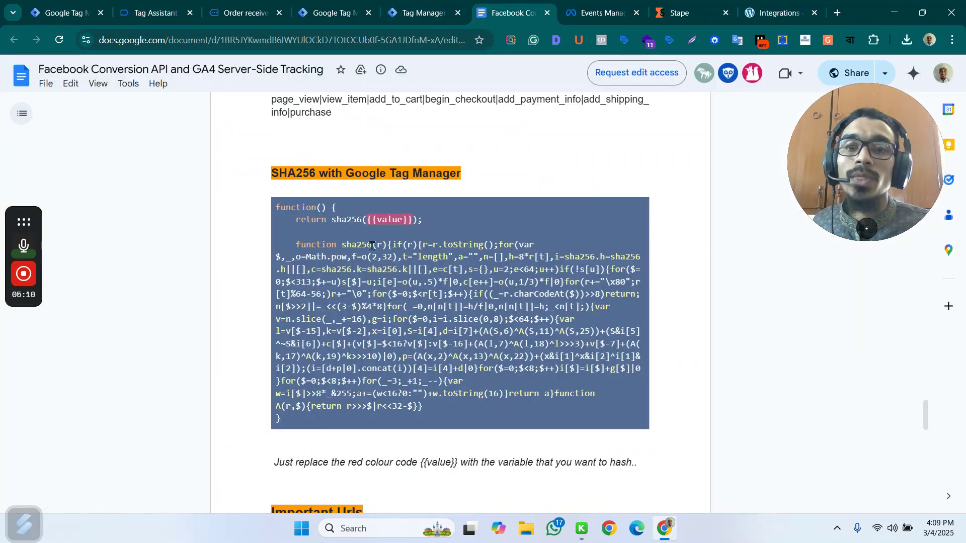
click(425, 261)
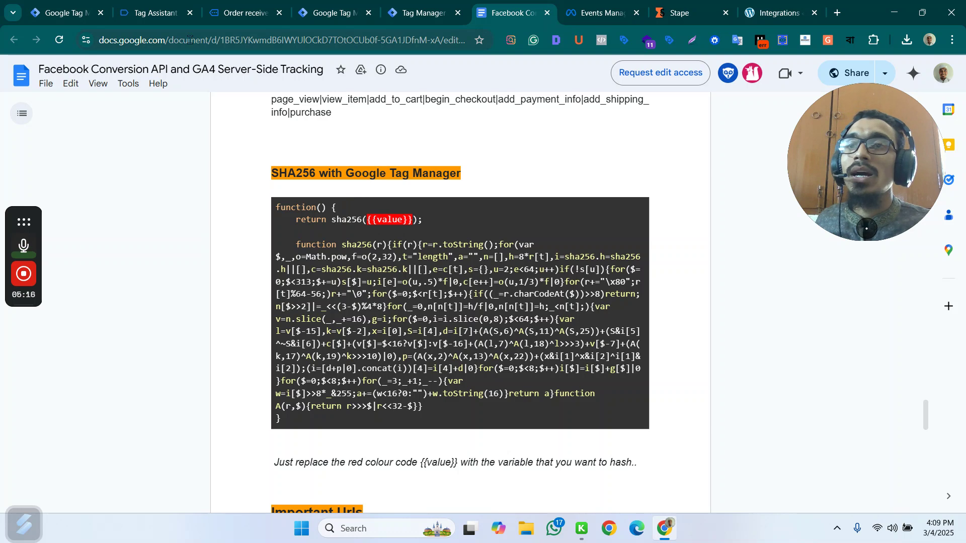
Switch to Tag Manager and inspect the data layer variable name configured in the dlv - country variable
click(70, 6)
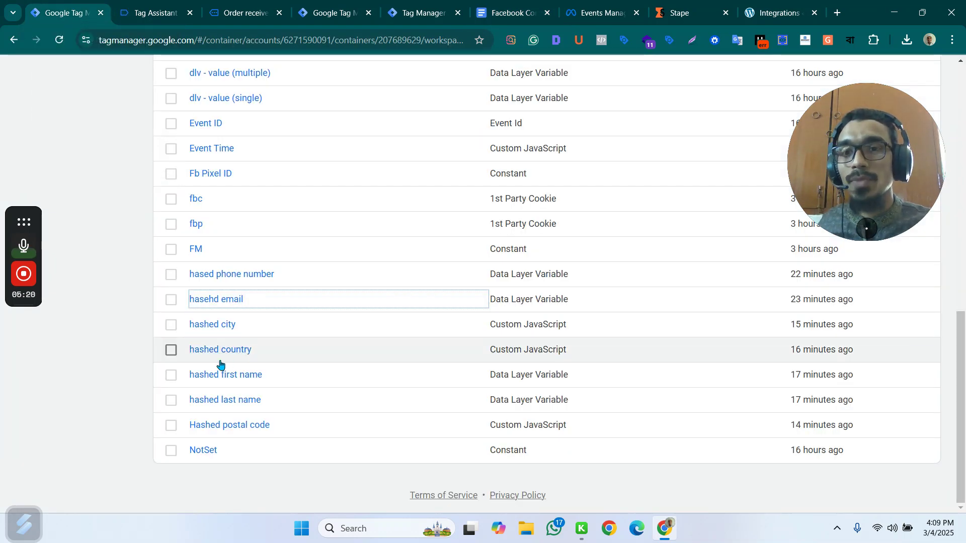
scroll(232, 242, up, 5)
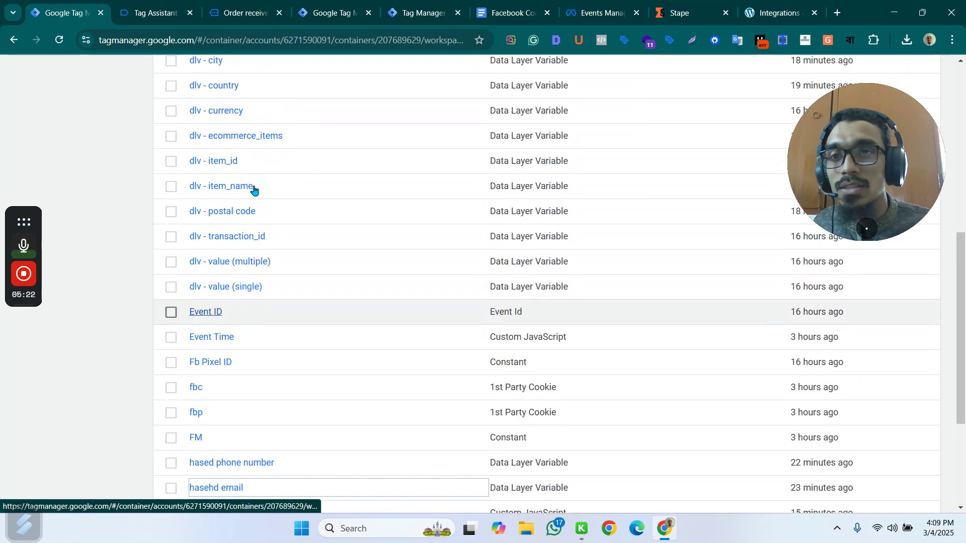
click(231, 149)
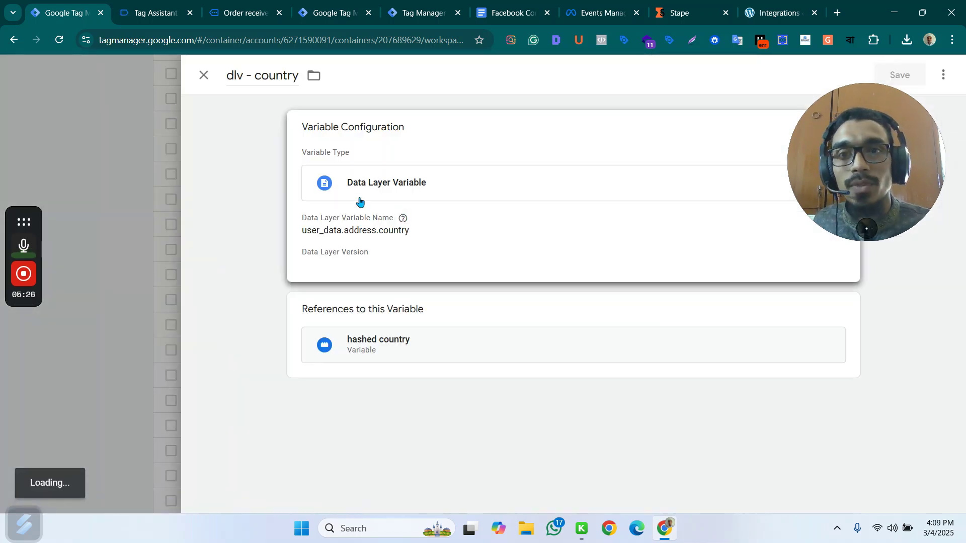
mouse_move(389, 216)
key(Escape)
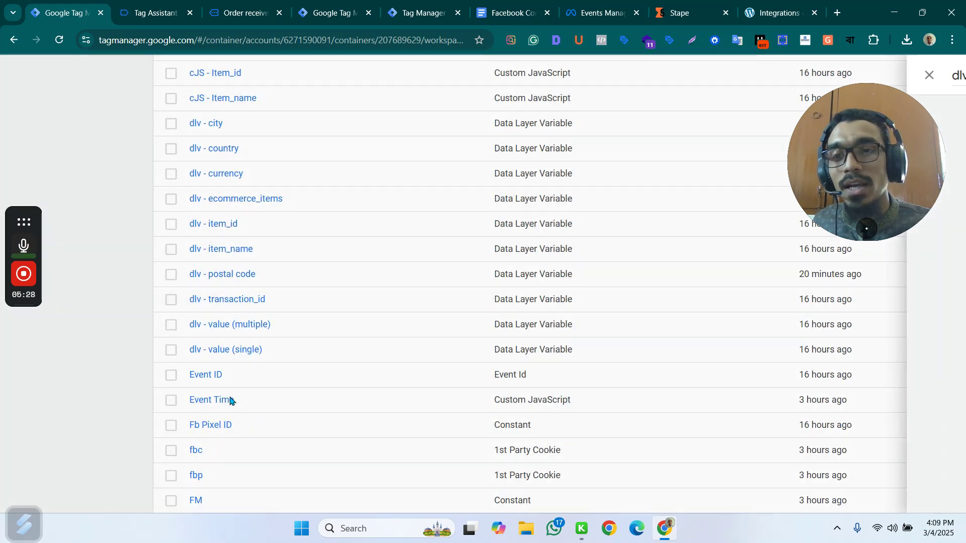
Inspect the hashed country variable's custom JavaScript and how it passes {{dlv - country}} to the sha256 function
scroll(330, 375, down, 4)
scroll(280, 409, down, 2)
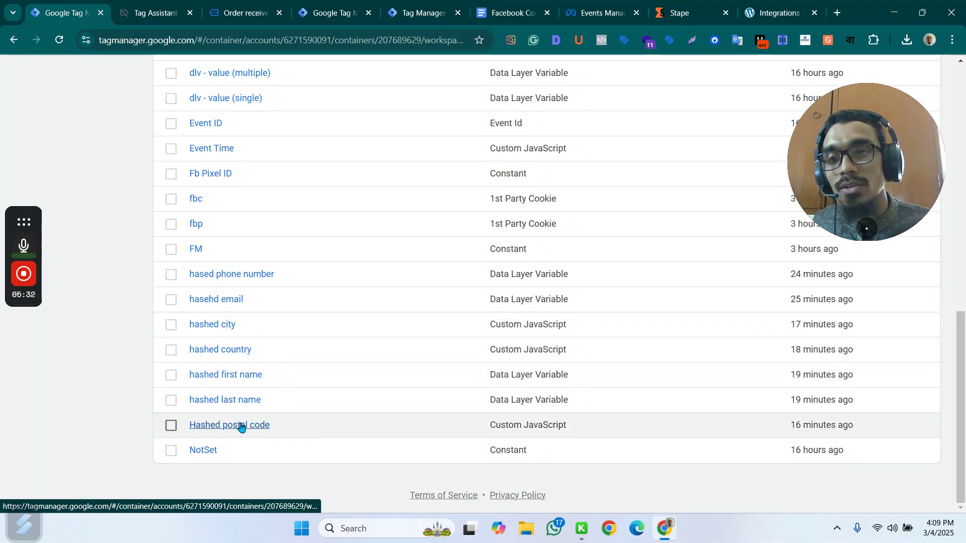
click(221, 356)
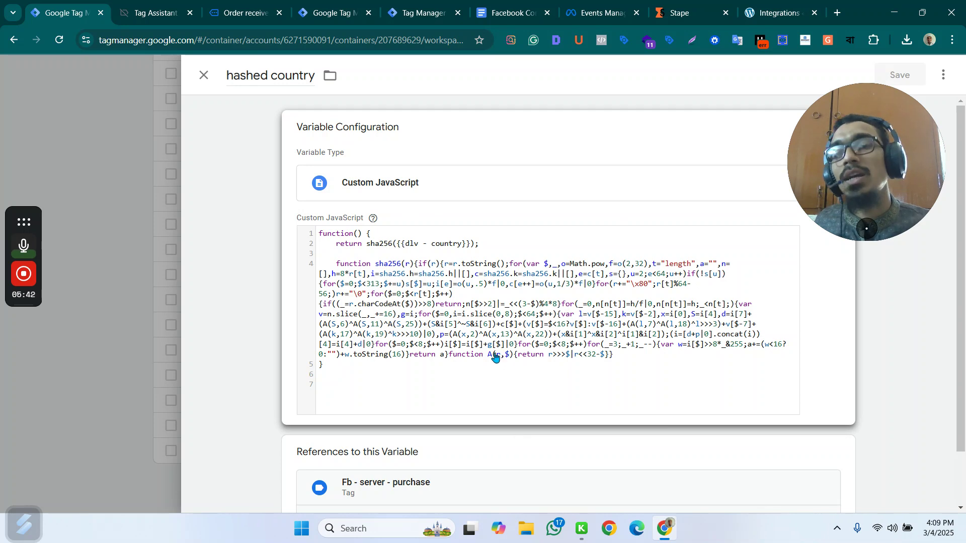
click(118, 304)
Open the Fb - server - purchase tag and review its user_data event parameters, their hashed variables and the advanced settings
scroll(212, 252, up, 10)
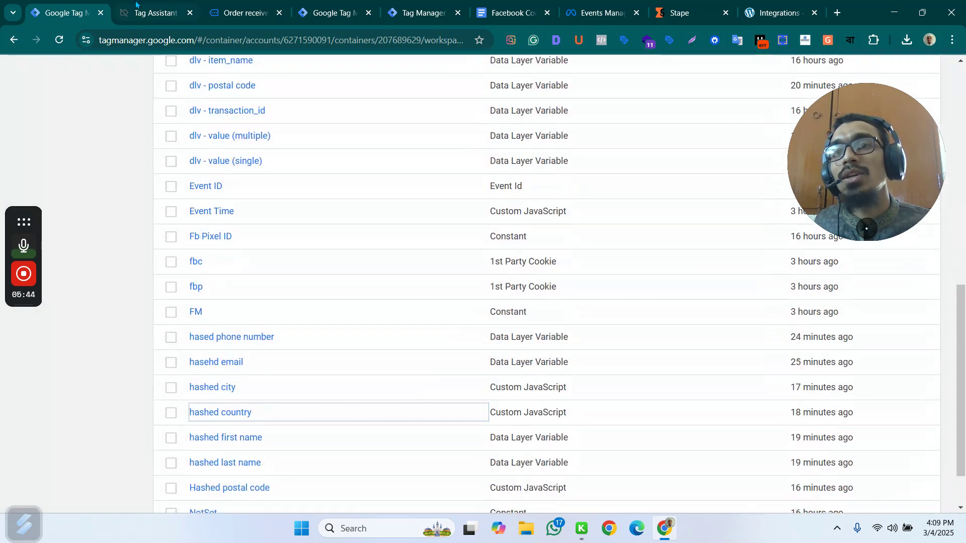
click(111, 233)
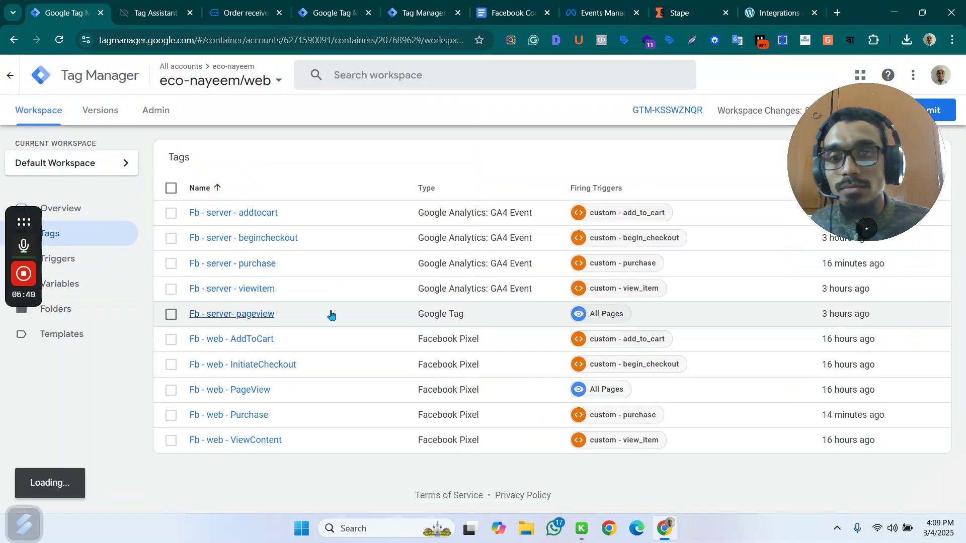
click(241, 263)
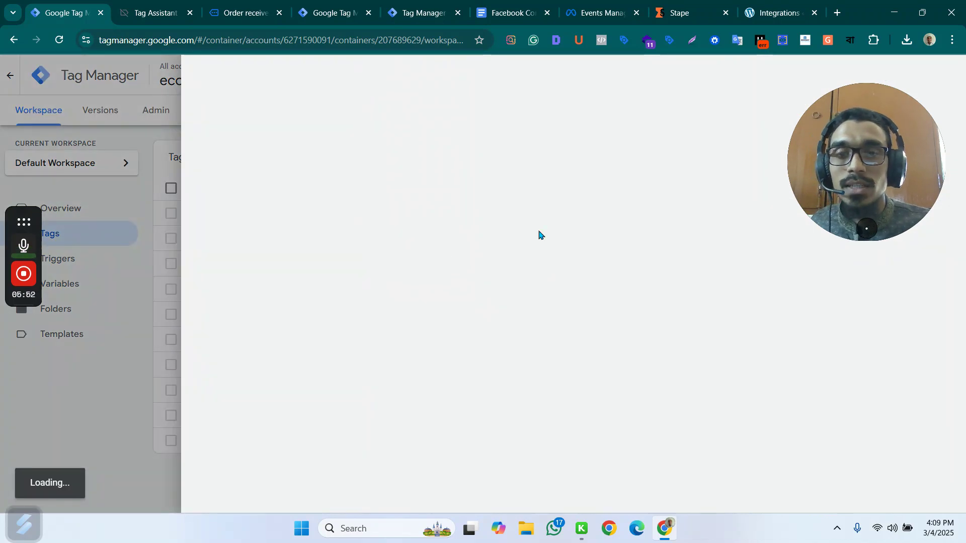
scroll(483, 293, down, 6)
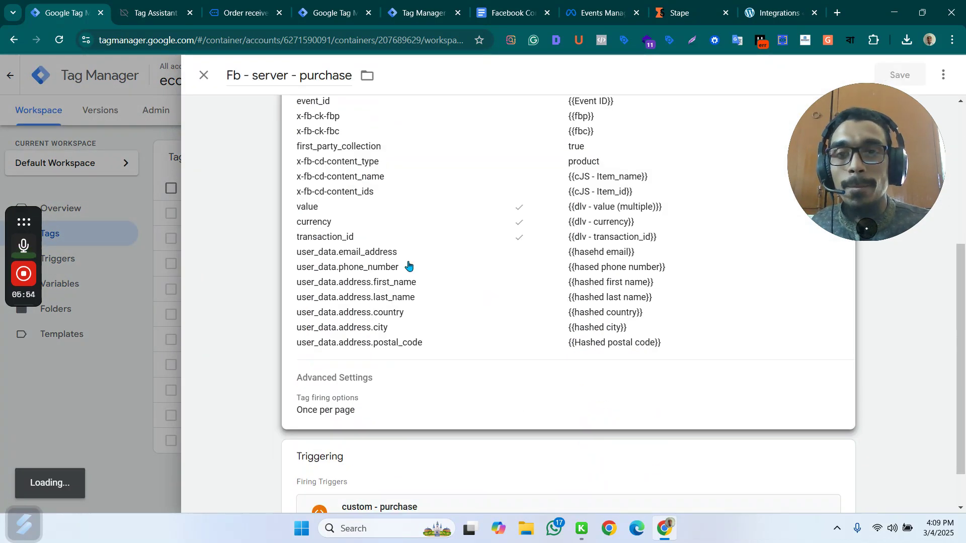
click(543, 251)
scroll(511, 332, down, 5)
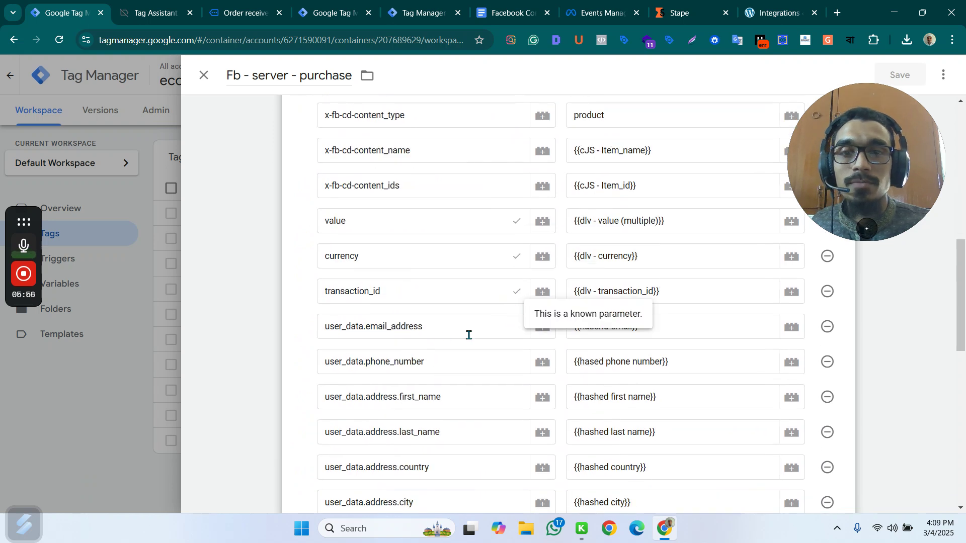
scroll(468, 334, down, 3)
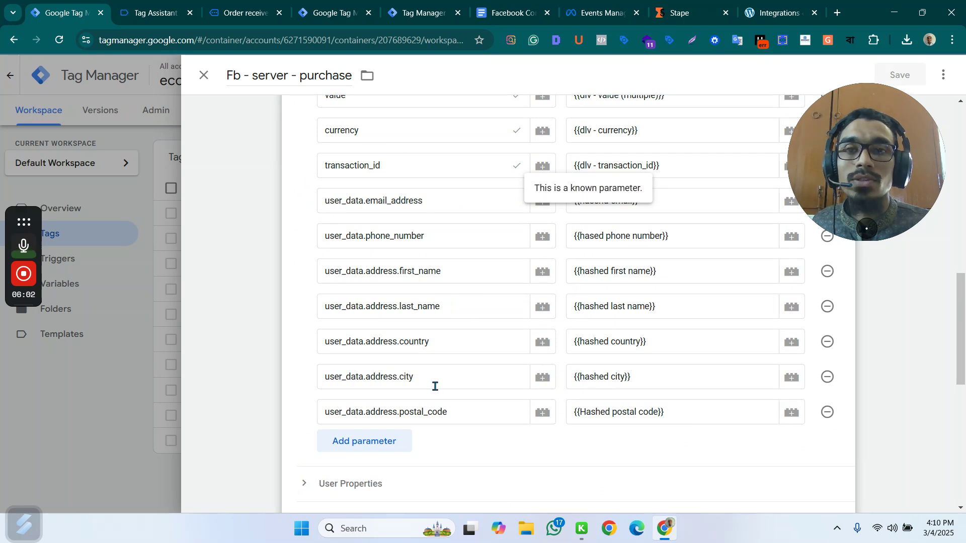
scroll(373, 308, down, 6)
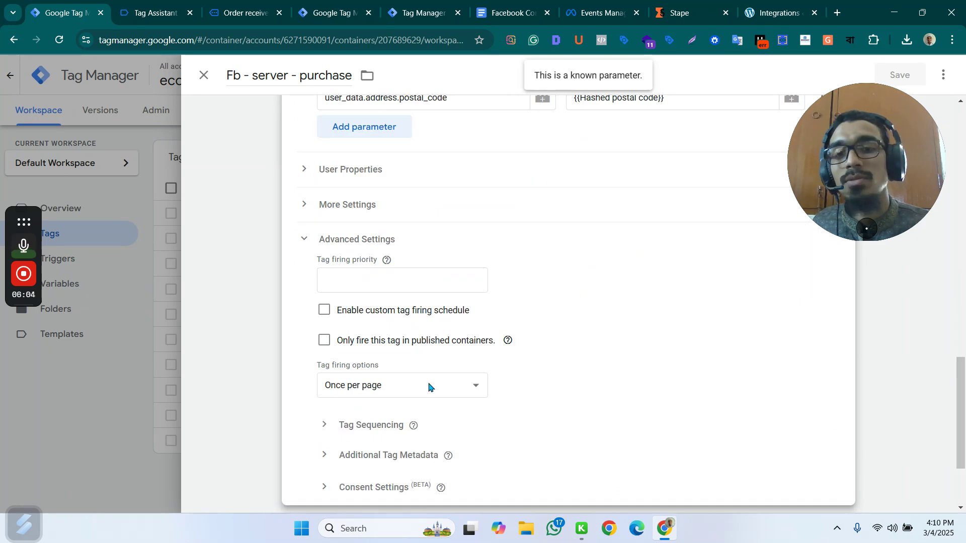
scroll(453, 360, down, 3)
click(139, 317)
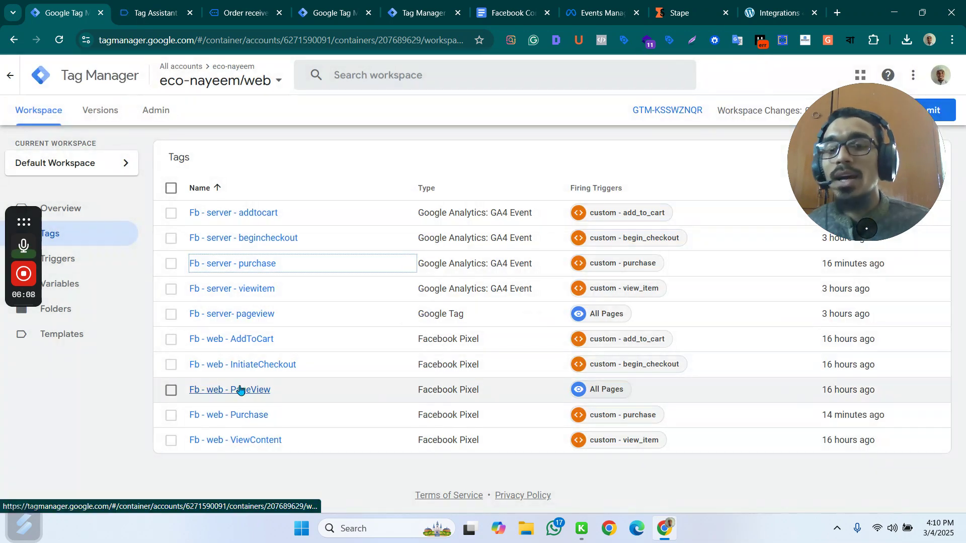
Open the Fb - web - Purchase tag and review the advanced matching option and Customer Information Data Parameters
click(217, 414)
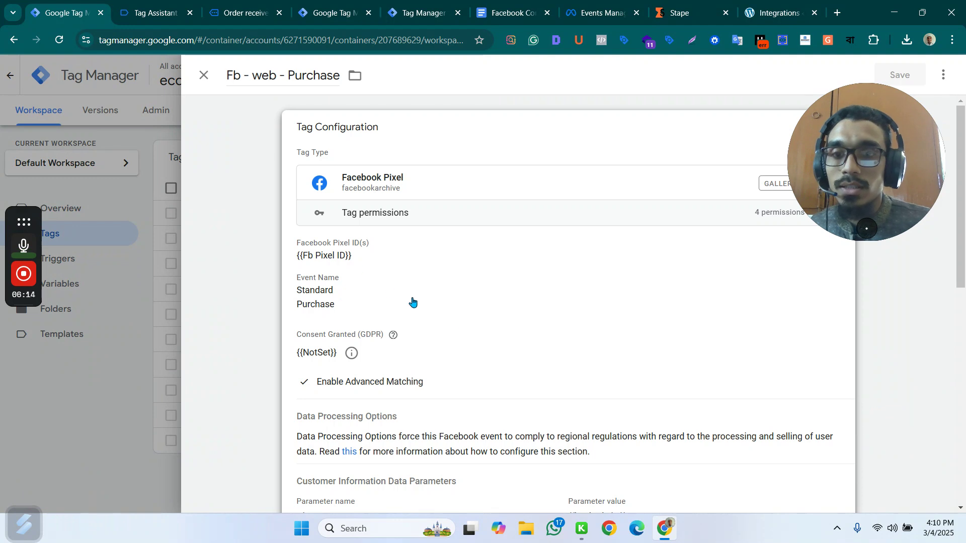
click(568, 327)
scroll(554, 322, down, 5)
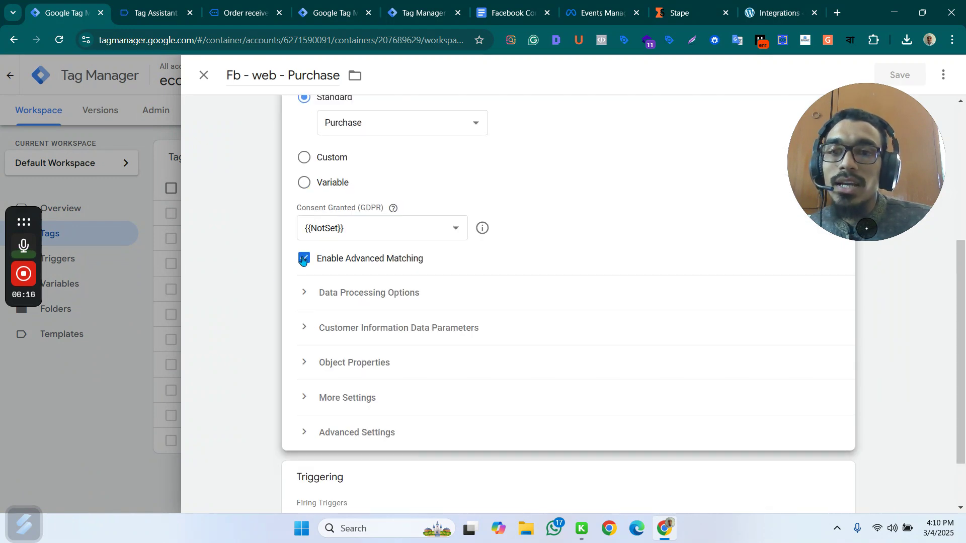
click(357, 326)
scroll(503, 309, down, 2)
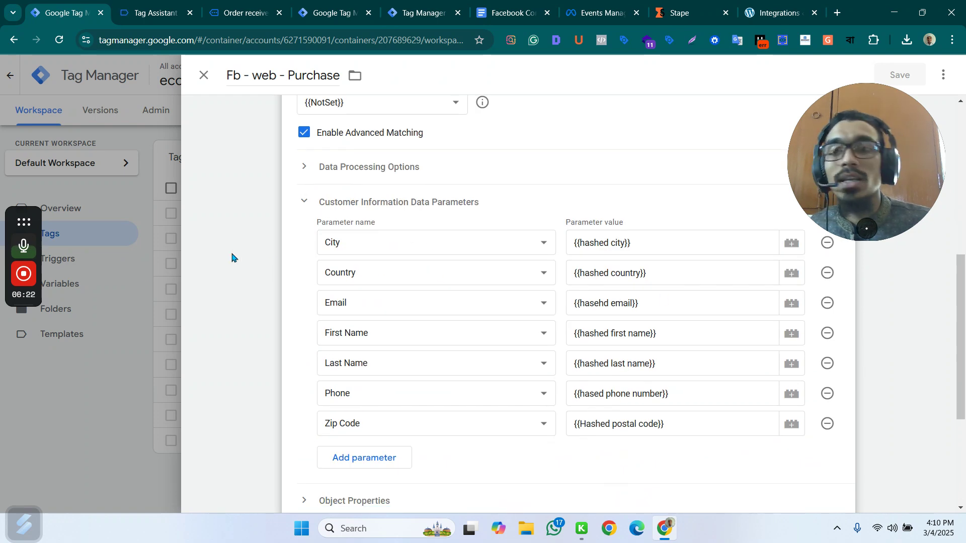
click(109, 302)
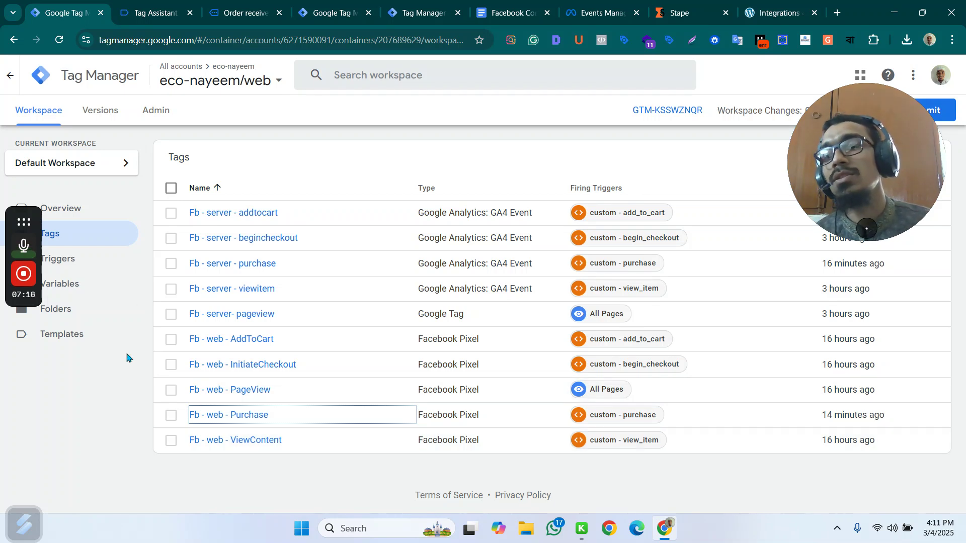
mouse_move(22, 275)
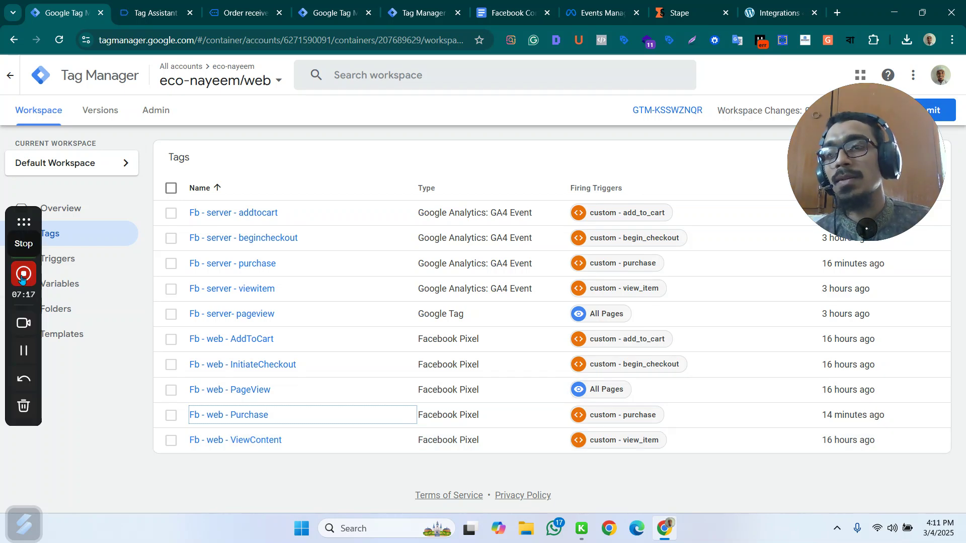